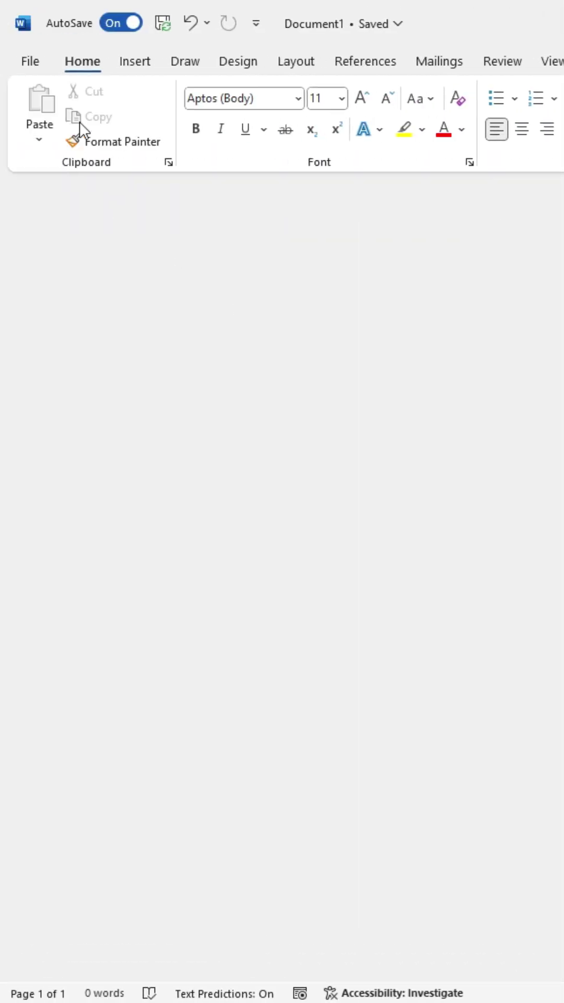
Step: Insert the passport photo file from this device onto the blank first page
click(135, 61)
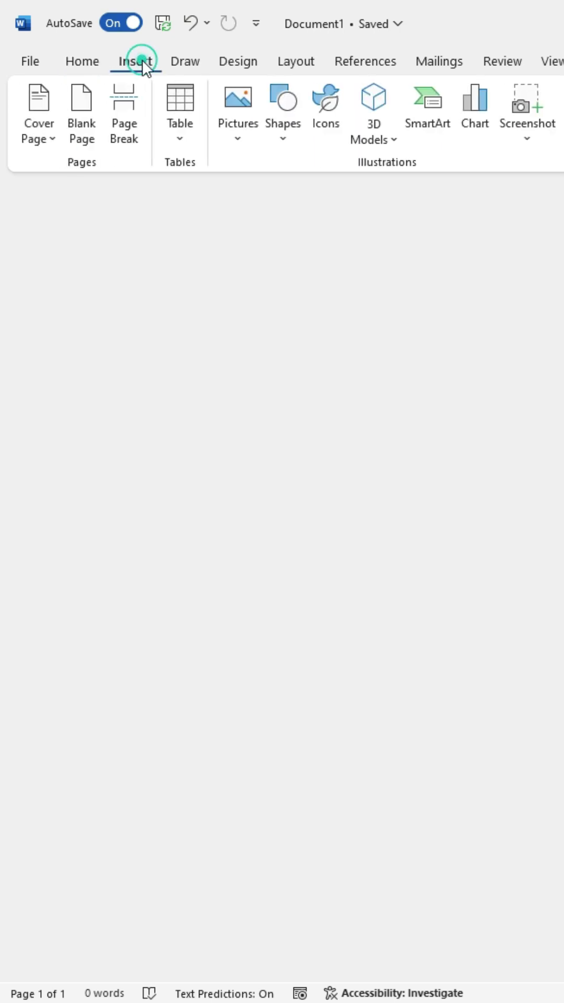
click(239, 126)
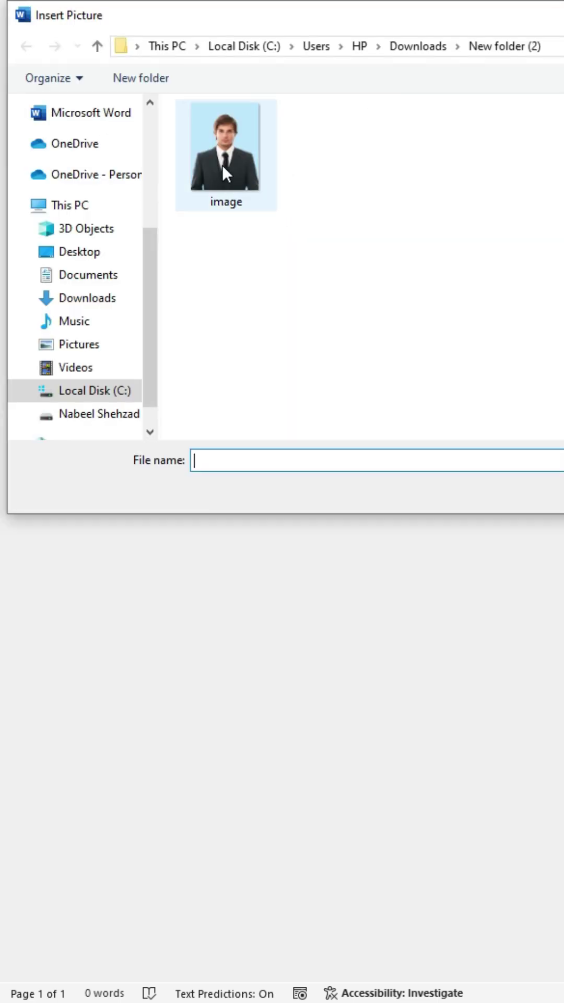
click(218, 151)
click(127, 493)
Step: Select the inserted passport photo near the top-left of page one
click(118, 346)
click(114, 337)
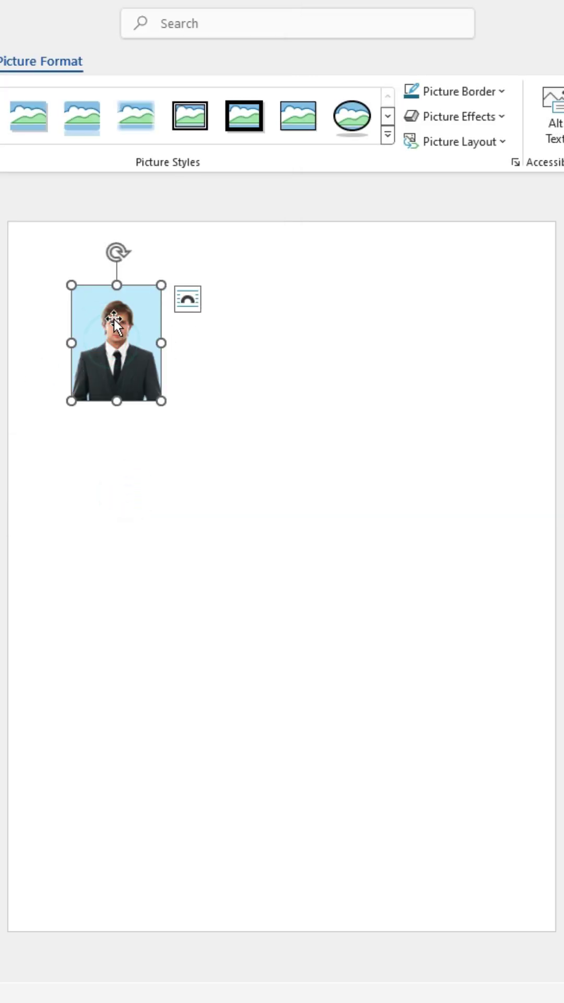
click(113, 319)
click(135, 339)
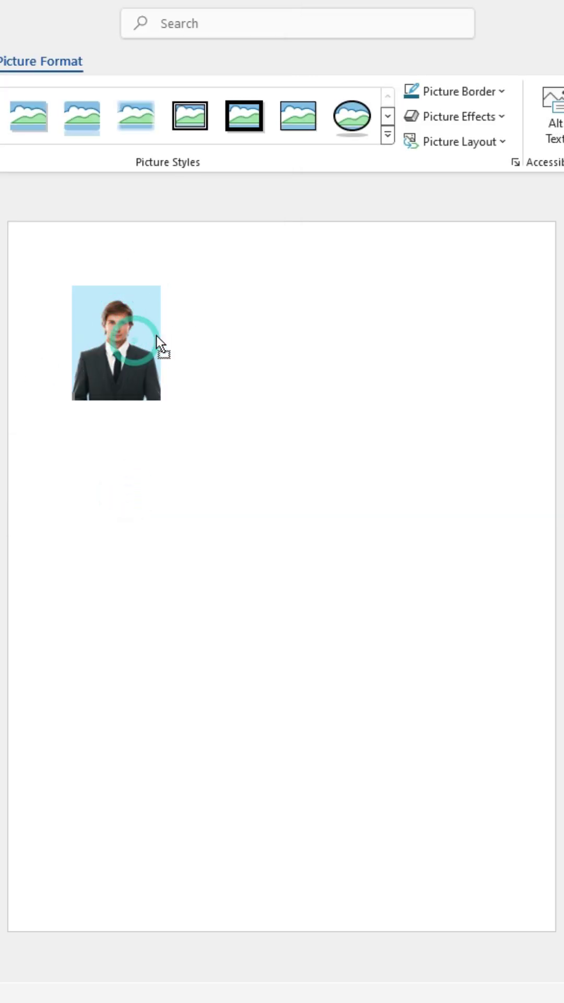
click(125, 341)
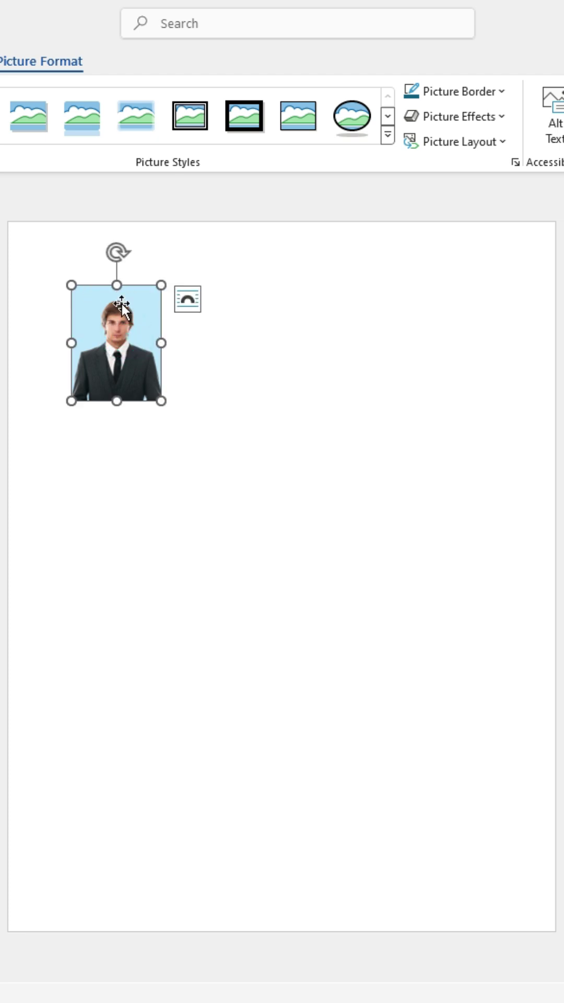
Step: Set the photo's wrapping to In Front of Text and drag it slightly left
right_click(101, 308)
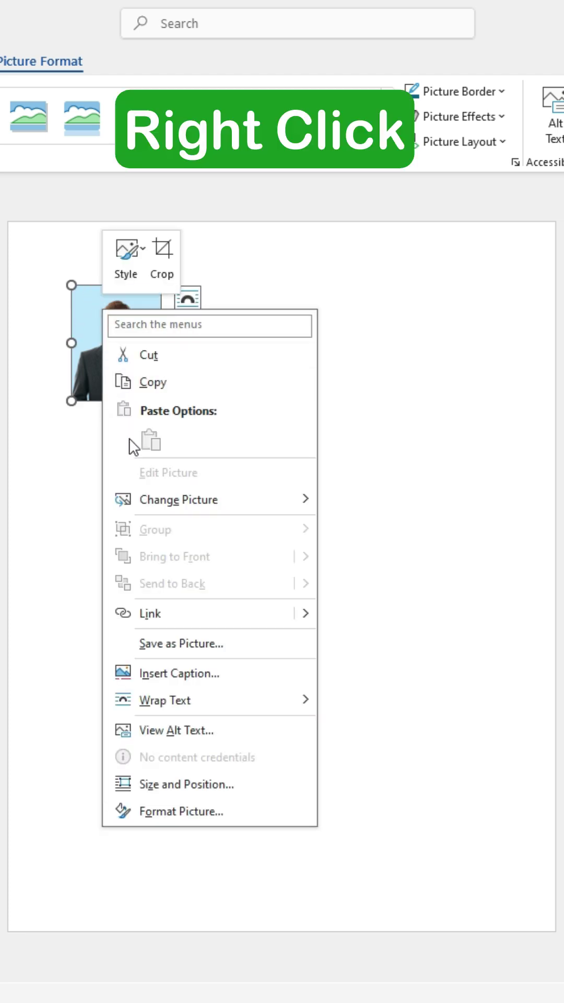
click(164, 703)
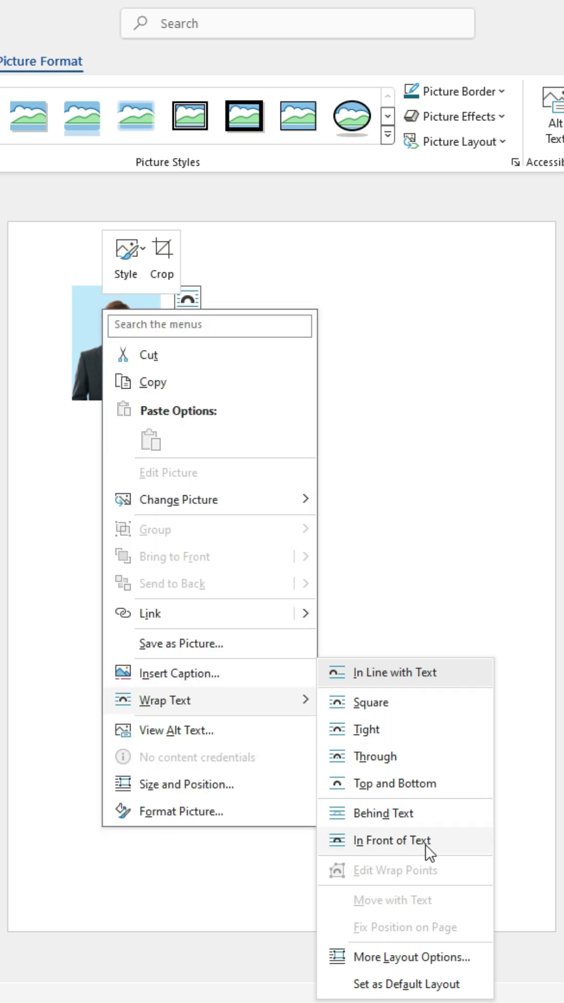
click(404, 847)
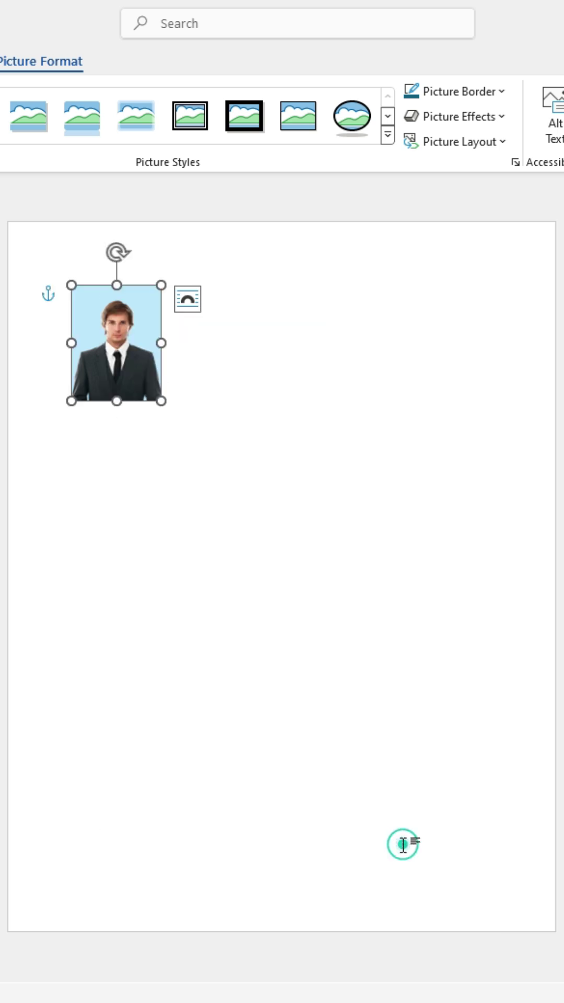
drag(119, 355, 91, 356)
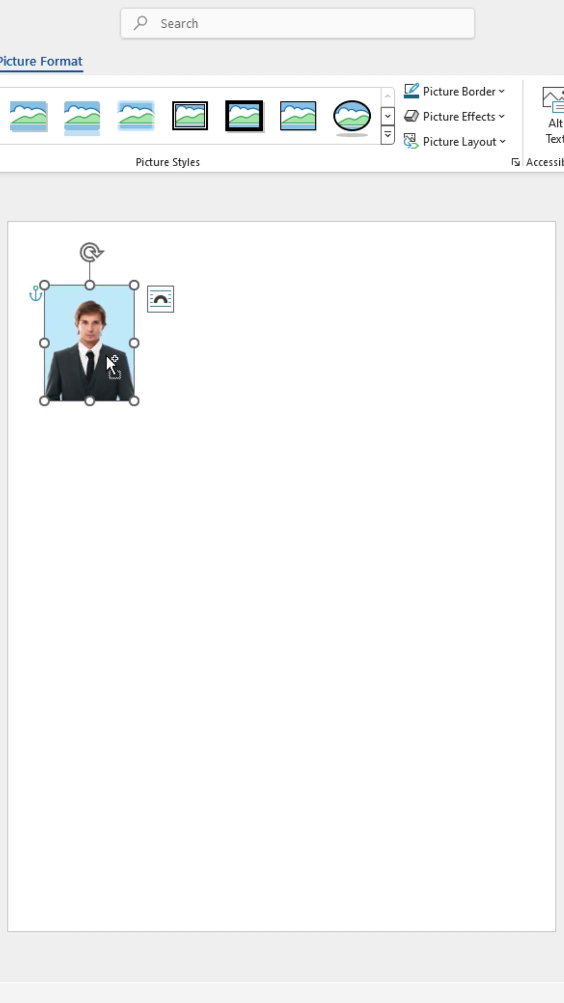
Step: Duplicate the photo with Ctrl+D into five tightly spaced copies across the top row
key(ctrl+d)
drag(108, 357, 279, 338)
key(ctrl+d)
drag(196, 353, 192, 354)
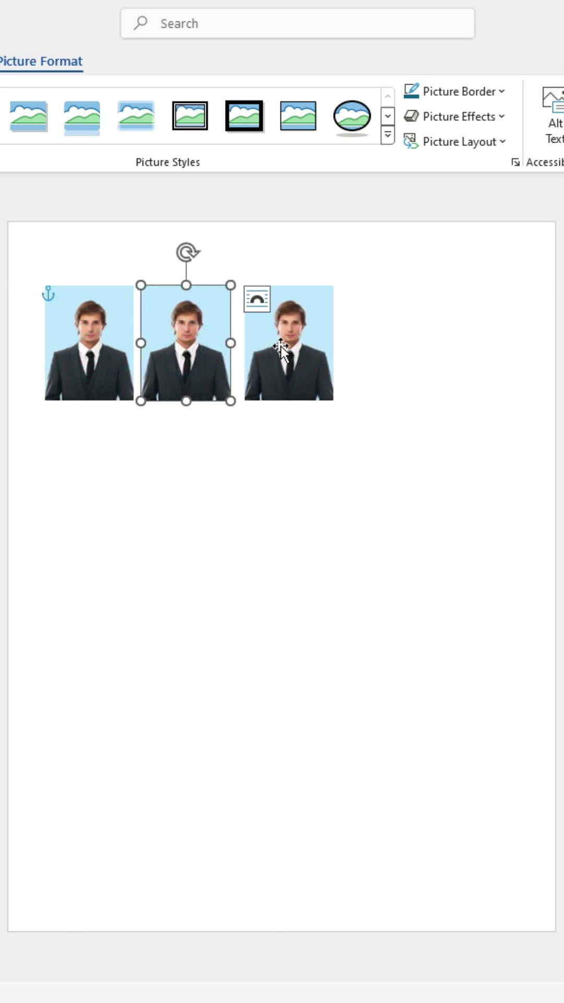
mouse_move(288, 359)
mouse_down()
mouse_move(280, 361)
mouse_move(370, 350)
mouse_move(476, 353)
mouse_up()
key(ctrl+d)
key(ctrl+d)
click(426, 549)
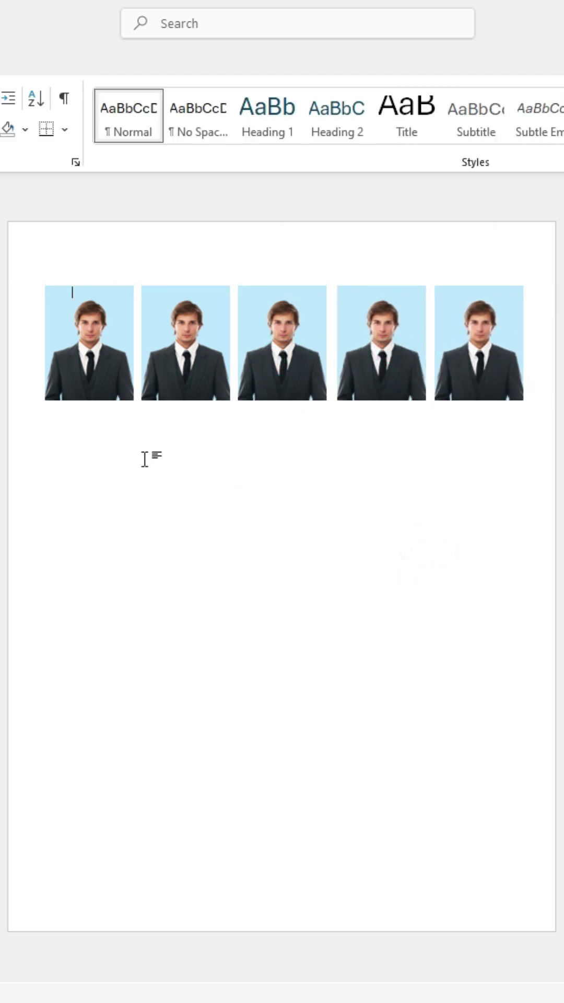
Step: Select all five top-row photos and group them into a single object
click(84, 357)
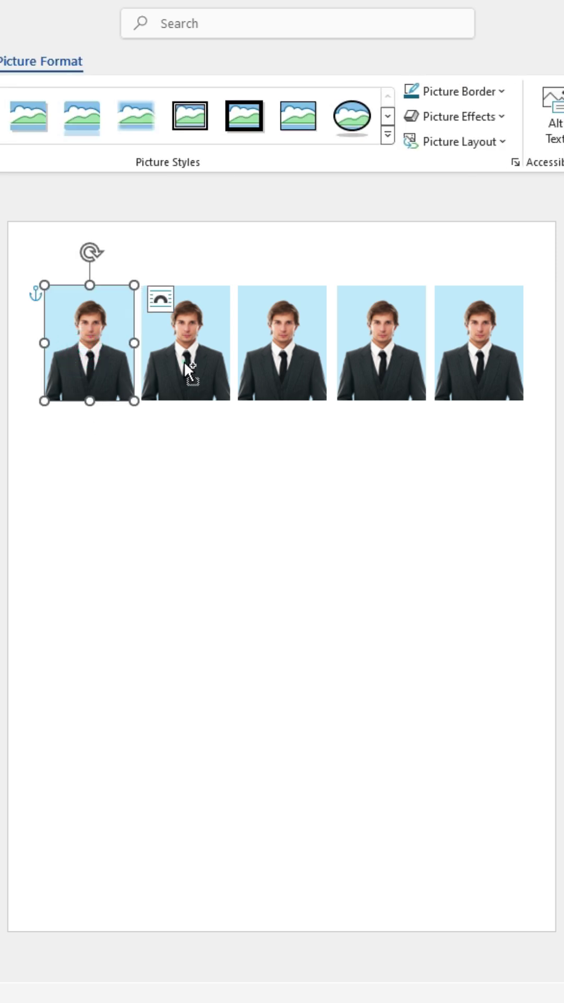
shift+click(185, 361)
shift+click(300, 366)
shift+click(382, 363)
shift+click(458, 363)
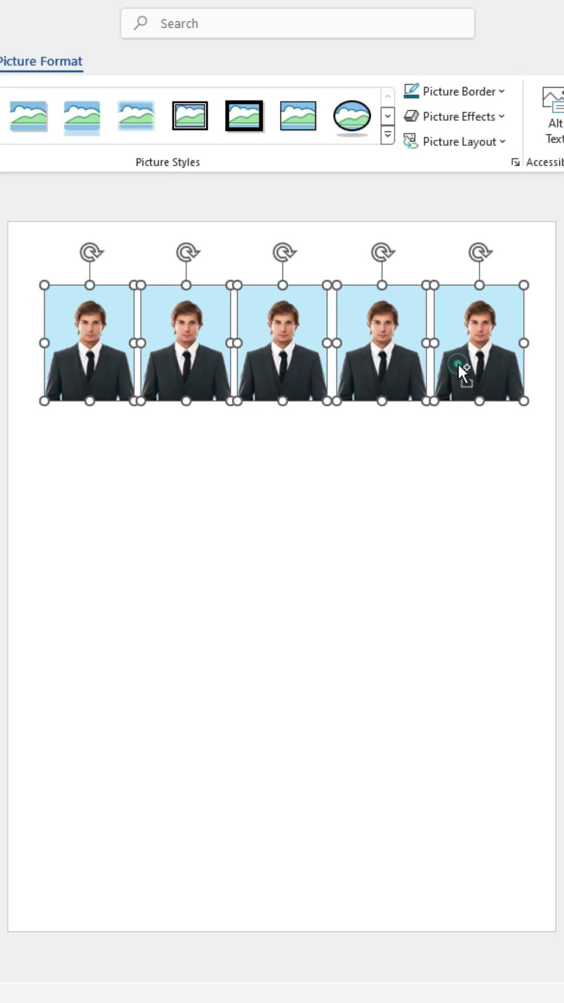
right_click(191, 333)
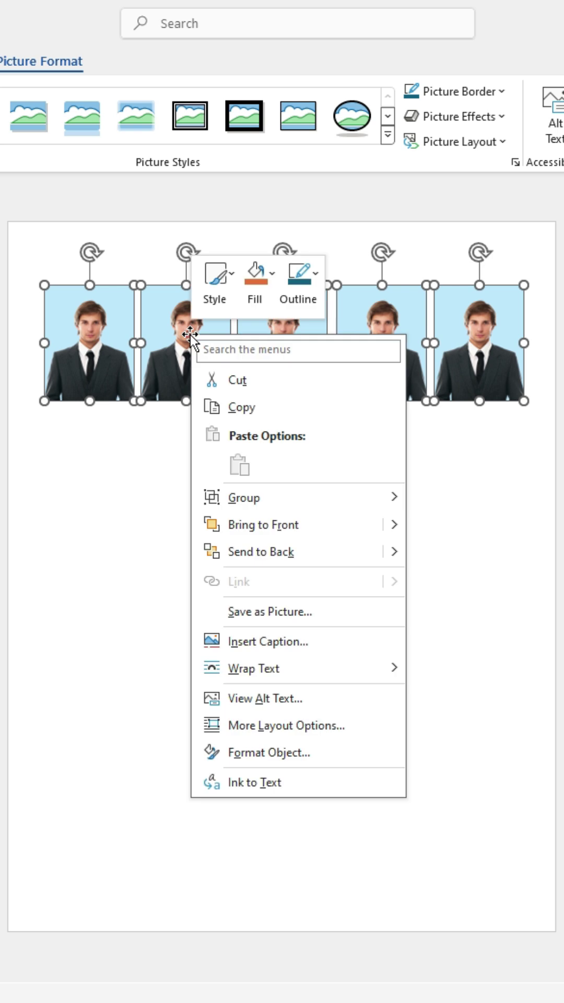
click(391, 500)
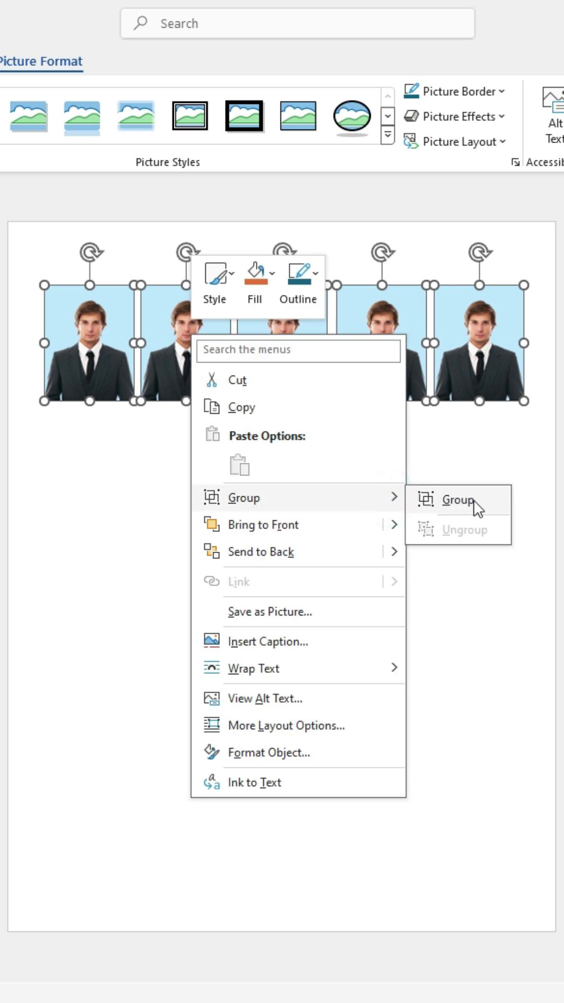
click(458, 501)
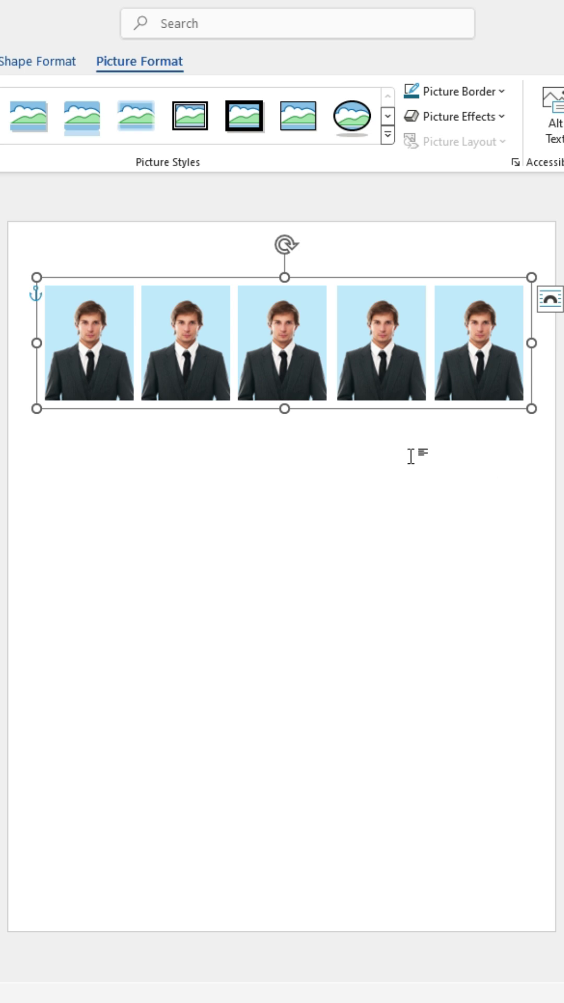
Step: Duplicate the grouped row to create rows two and three below the first
click(473, 499)
key(ctrl+d)
drag(331, 355, 317, 471)
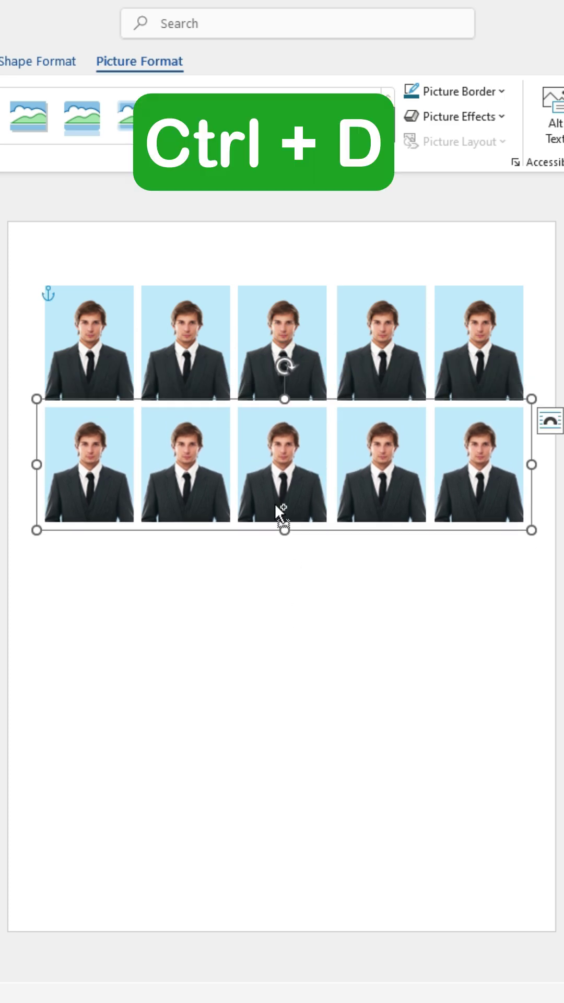
key(ctrl+d)
drag(275, 506, 276, 582)
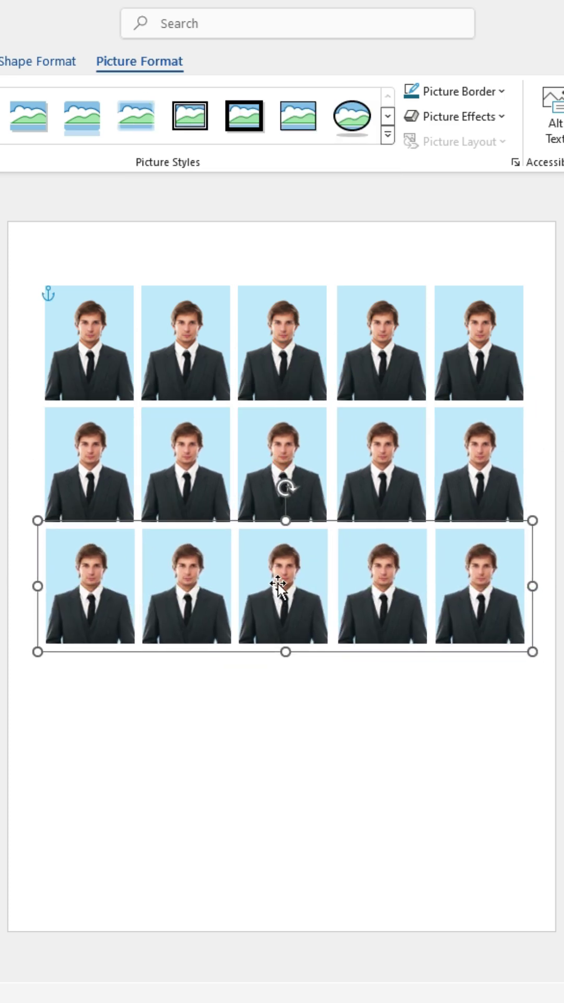
Step: Select rows two and three and drag copies down the page
click(285, 667)
click(236, 588)
shift+click(194, 481)
drag(206, 596, 205, 832)
Step: Drop the copies as rows four and five, then open the print preview
key(Escape)
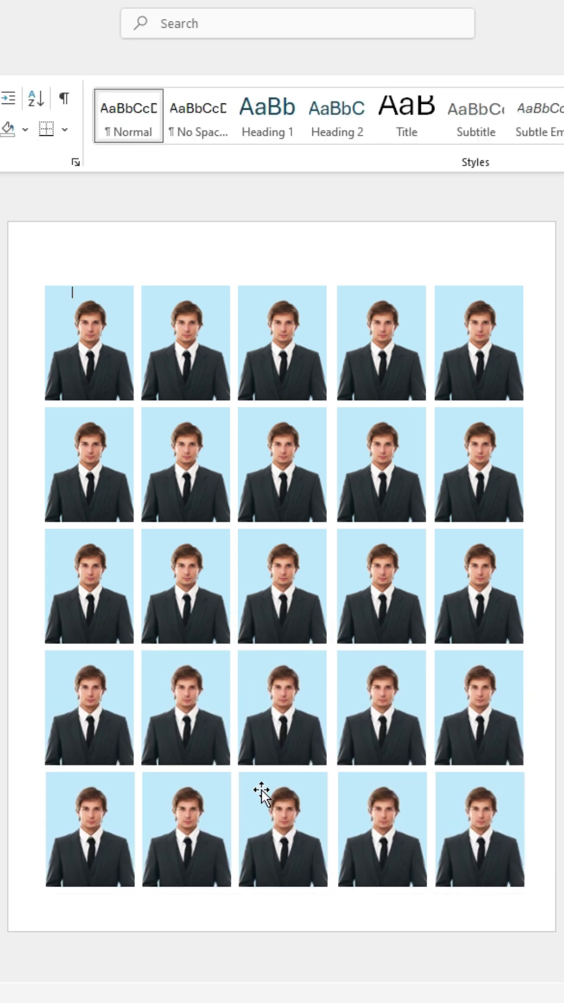
key(ctrl+p)
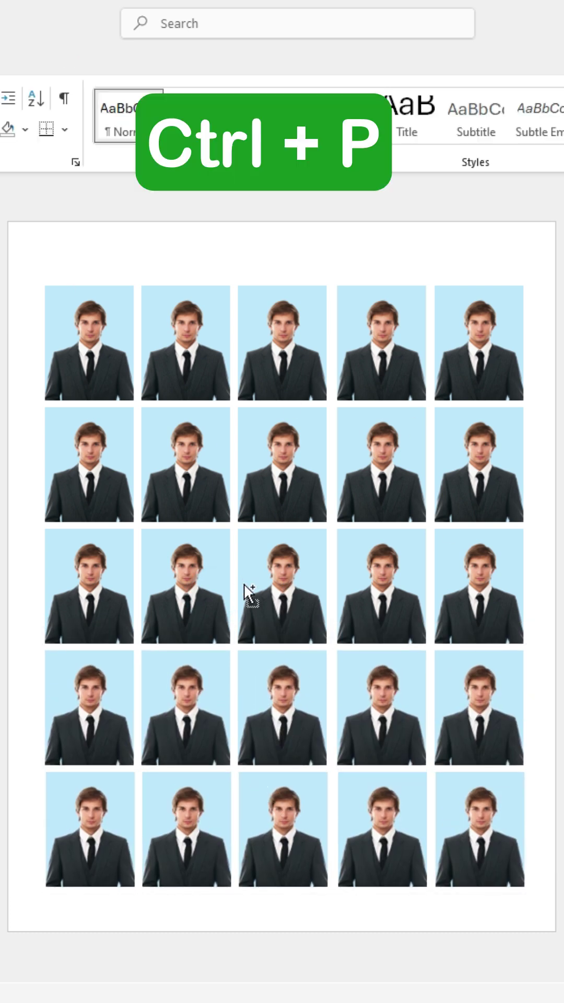